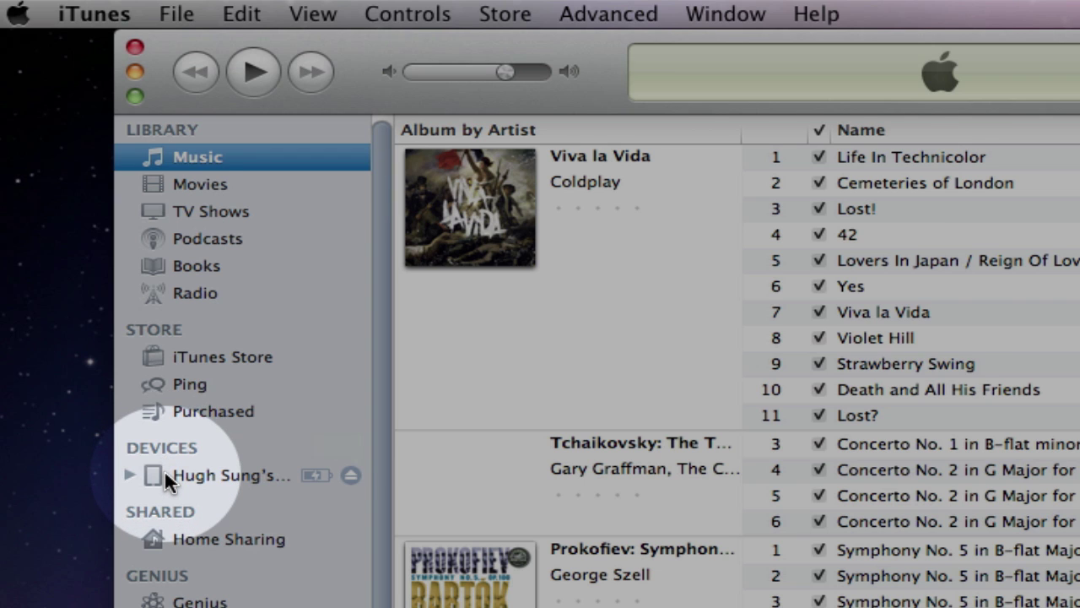
# - Open the connected iPad's app file sharing settings and display the documents stored in MusicReader 4
pyautogui.click(165, 475)
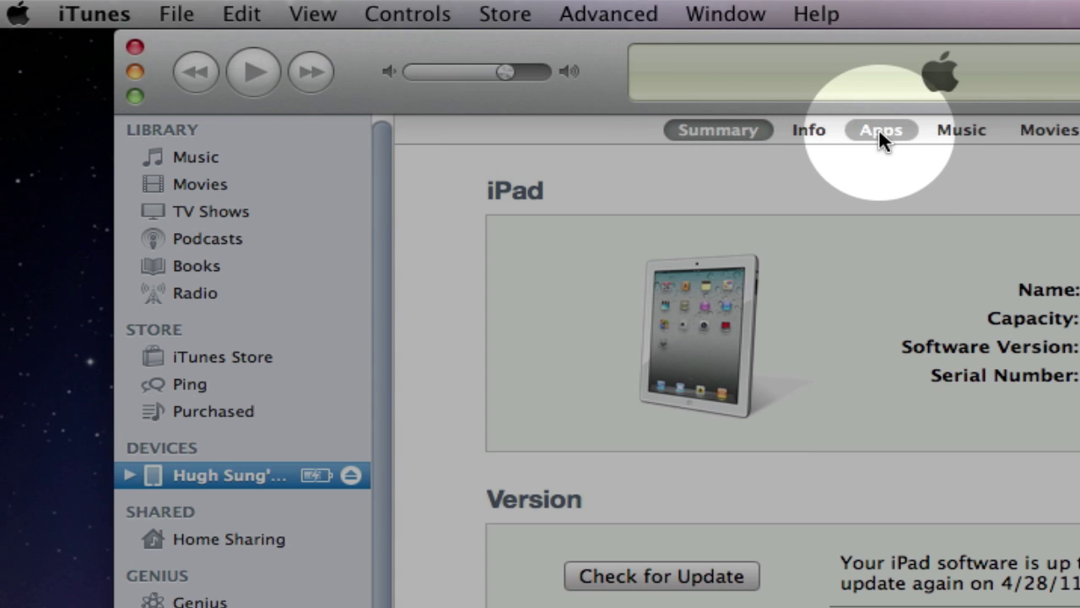
pyautogui.click(880, 132)
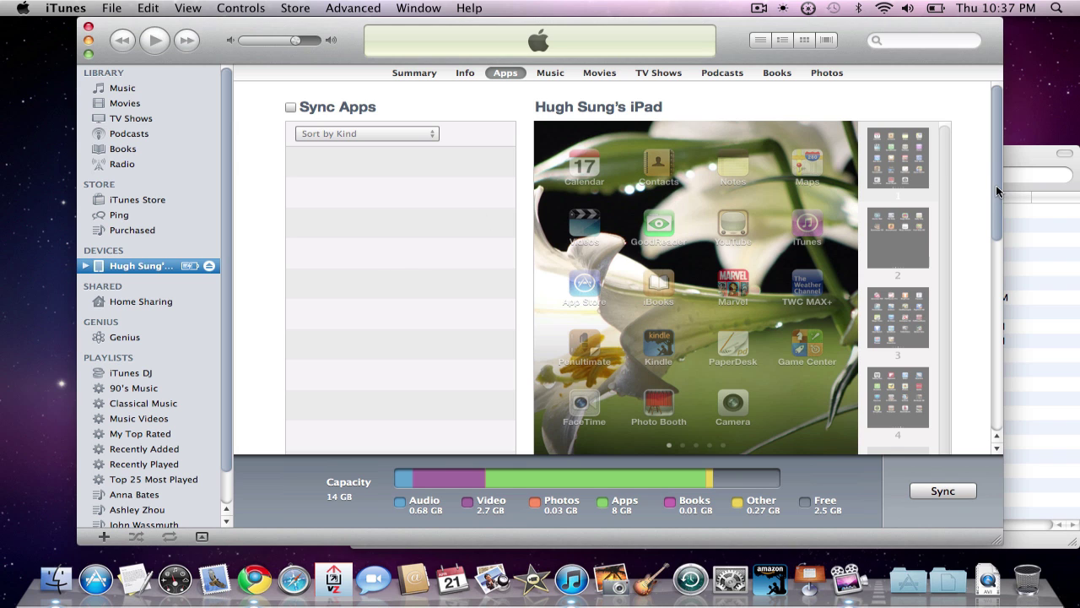
pyautogui.moveTo(997, 193); pyautogui.dragTo(999, 389)
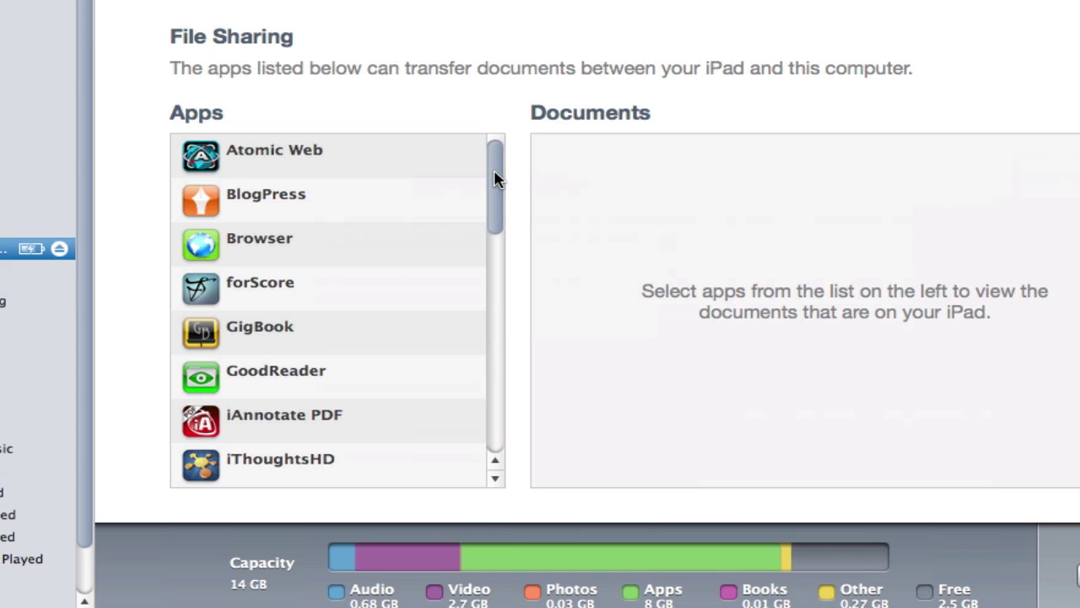
pyautogui.moveTo(497, 175); pyautogui.dragTo(492, 307)
pyautogui.click(247, 263)
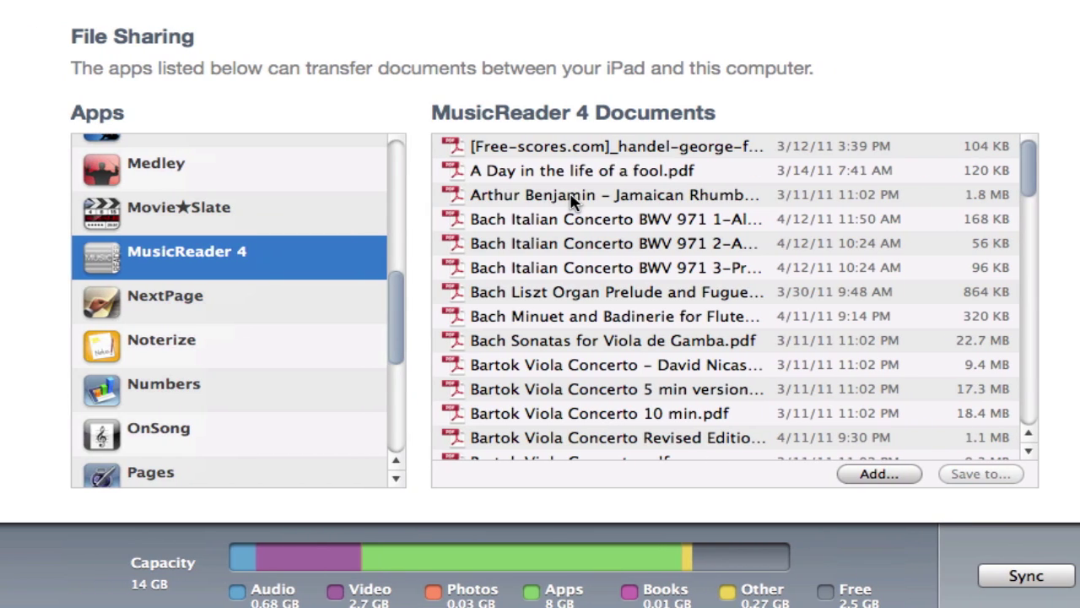
# - Save "A Day in the life of a fool.pdf" from the iPad to the Sheet Music PDF folder inside Documents
pyautogui.click(525, 175)
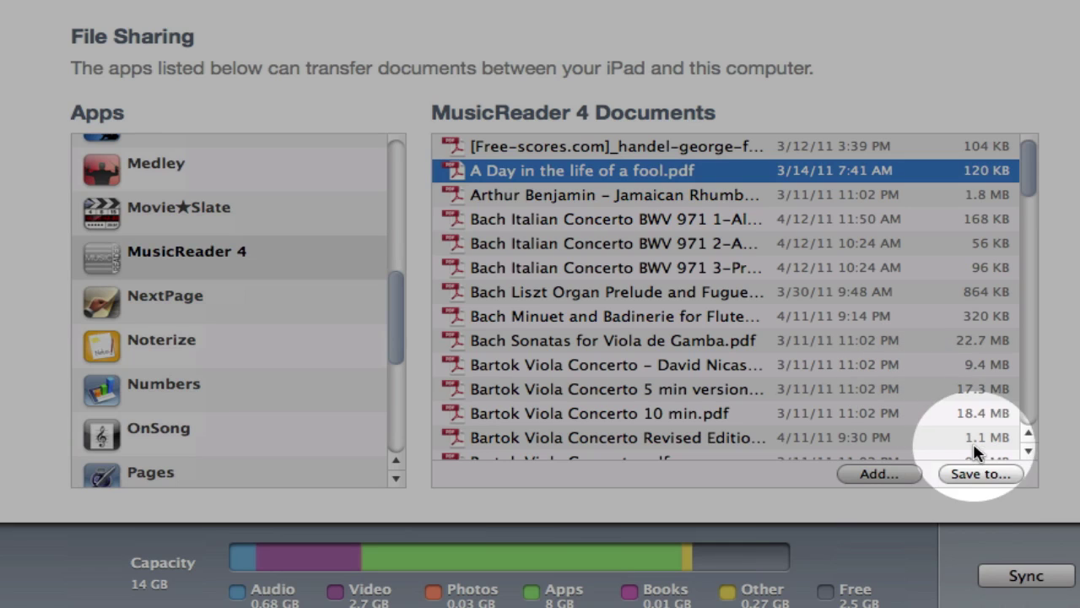
pyautogui.click(986, 476)
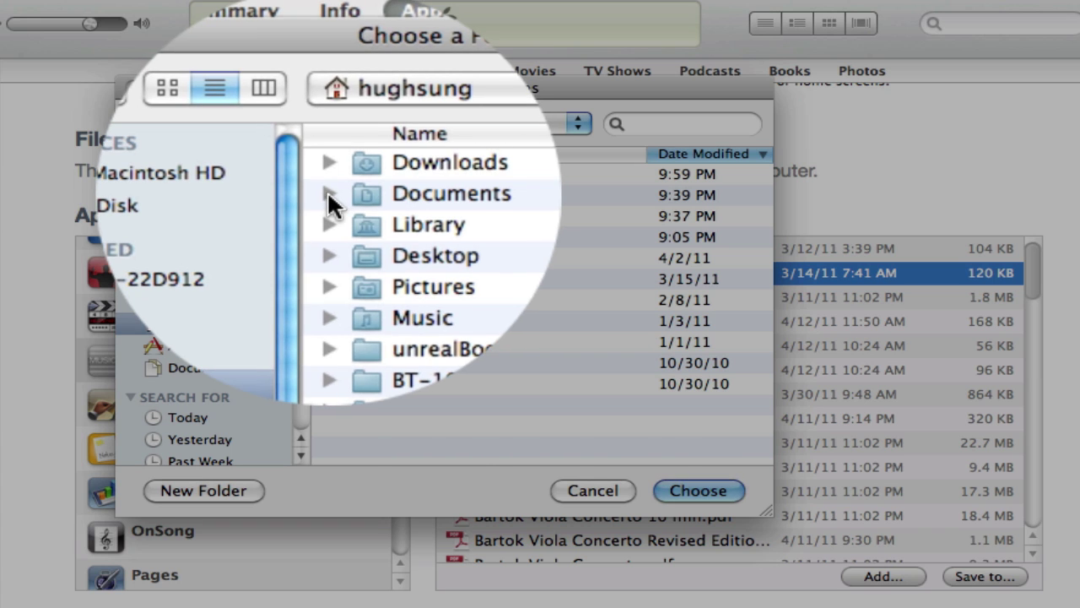
pyautogui.click(328, 197)
pyautogui.click(424, 217)
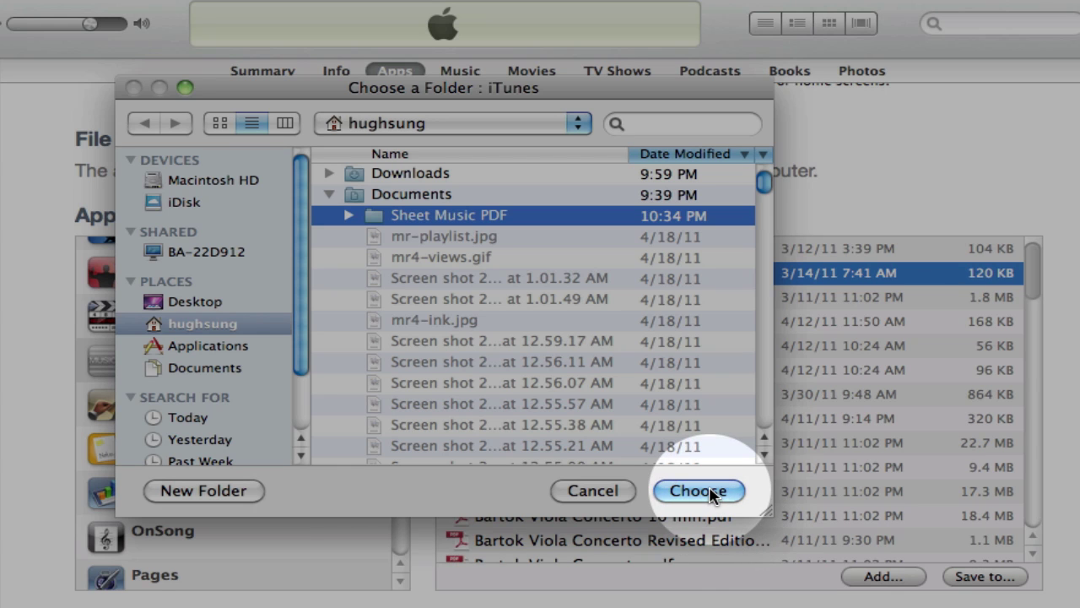
pyautogui.click(711, 493)
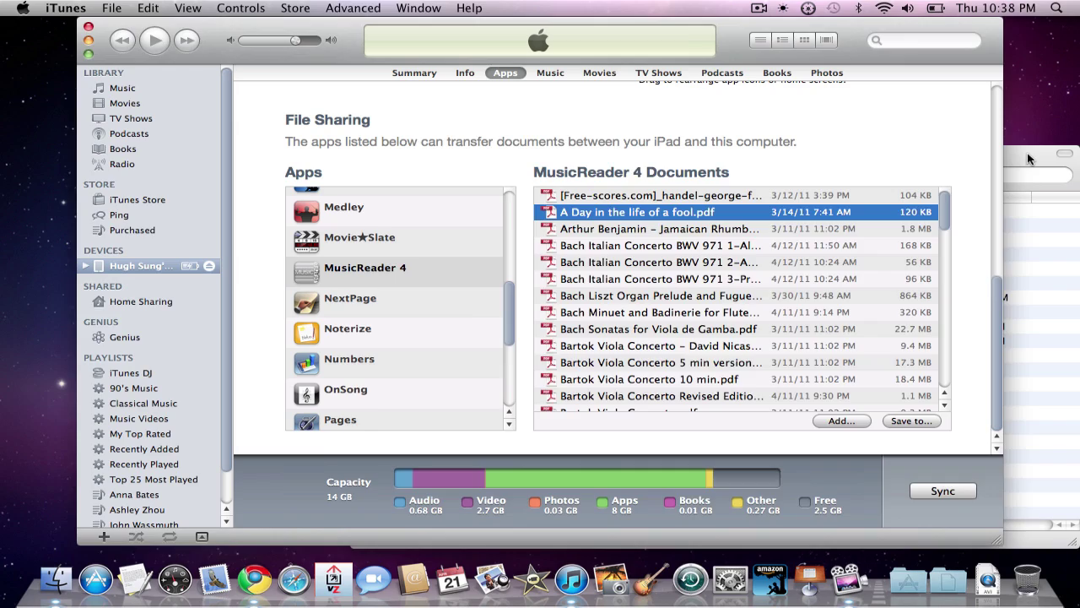
# - Switch to Finder and locate "A Day in the life of a fool.pdf" in the Sheet Music PDF folder under Documents
pyautogui.click(1028, 158)
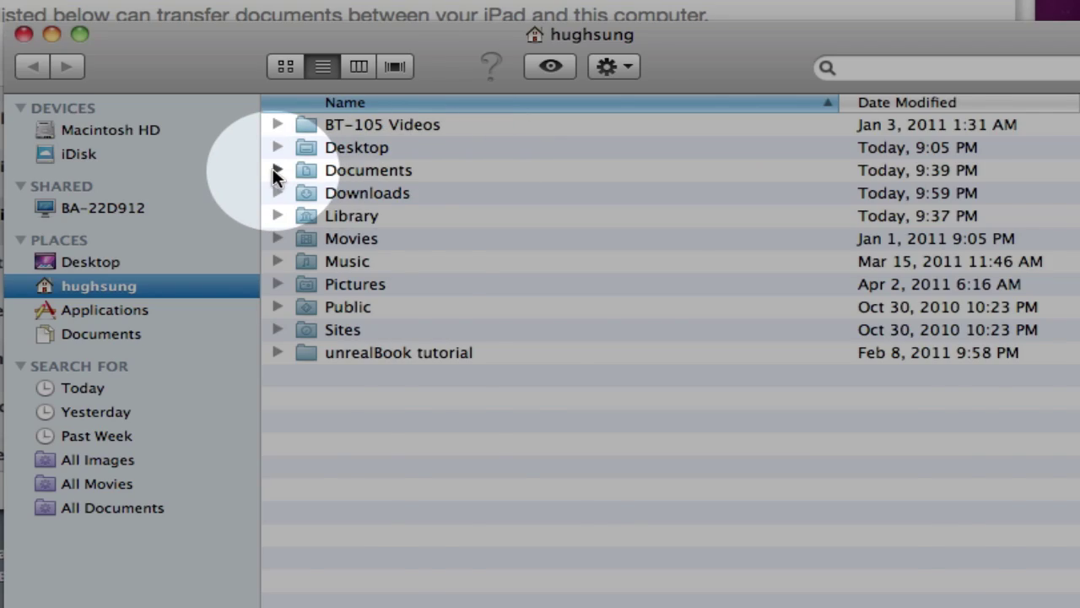
pyautogui.click(276, 171)
pyautogui.scroll(-10, 588, 274)
pyautogui.scroll(-20, 588, 274)
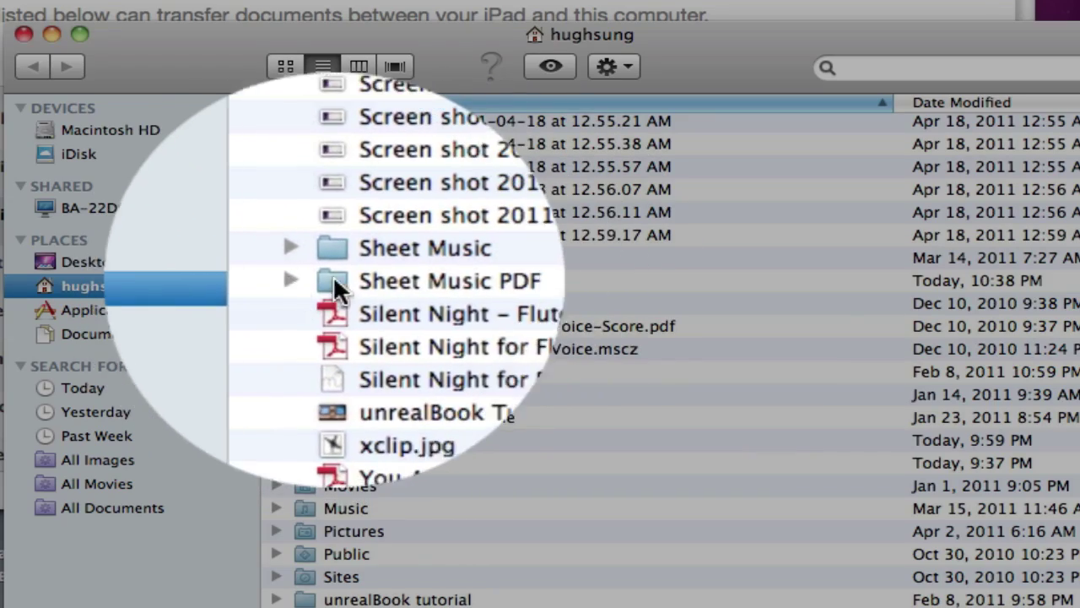
pyautogui.click(367, 280)
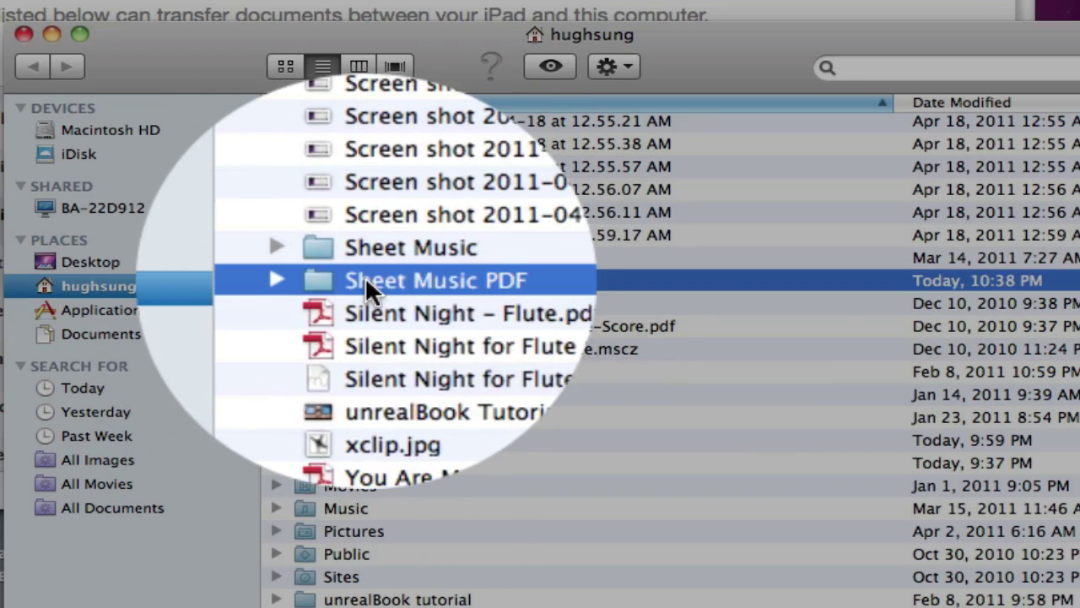
pyautogui.click(301, 278)
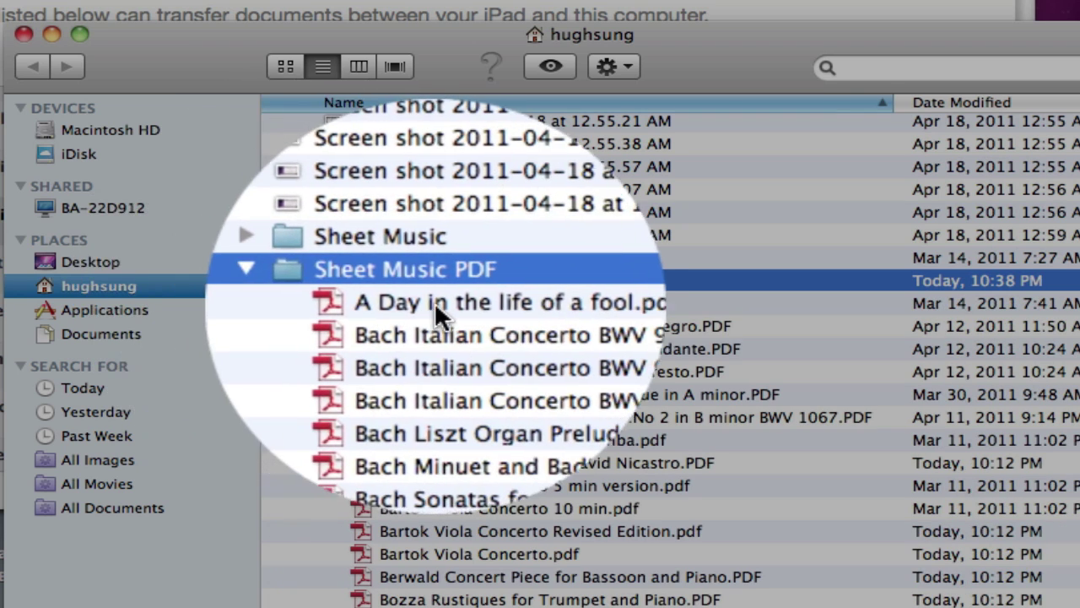
pyautogui.click(445, 302)
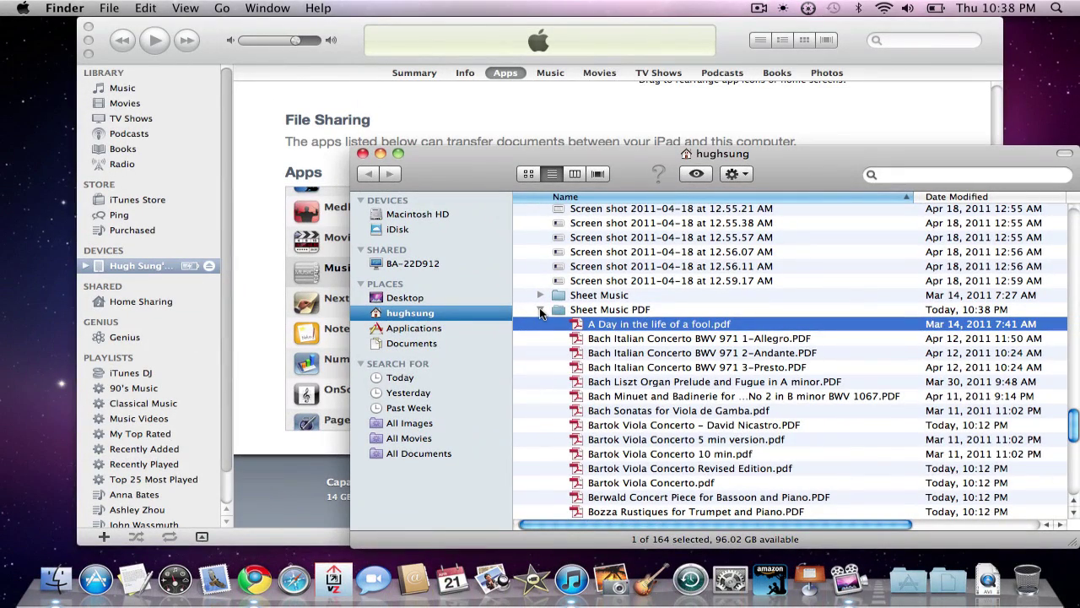
# - Launch MusicReader 4.0 from the Applications folder
pyautogui.click(910, 580)
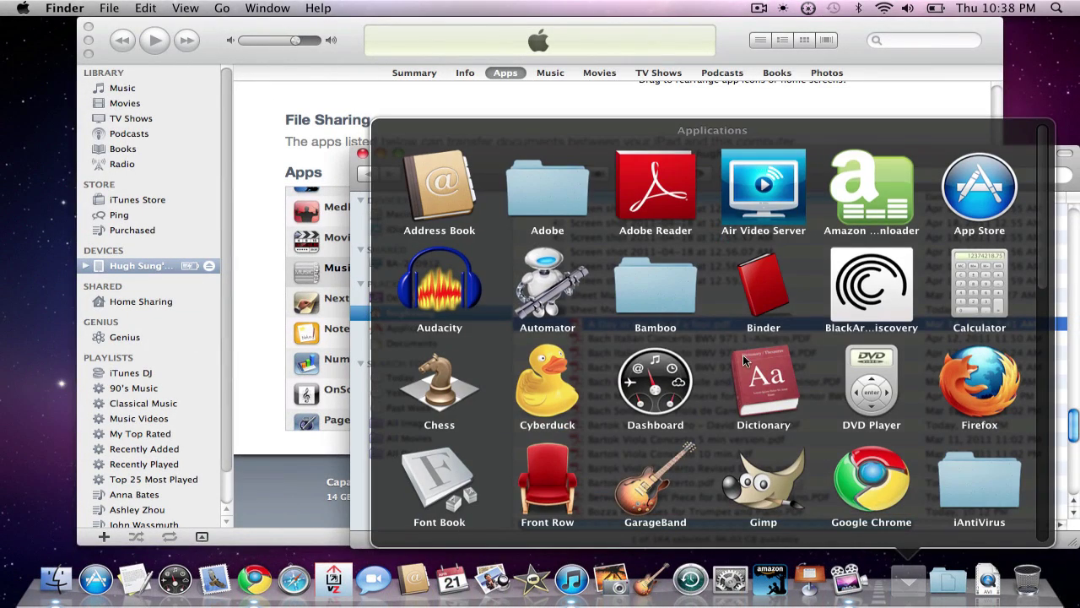
pyautogui.scroll(-5, 744, 362)
pyautogui.scroll(-5, 744, 361)
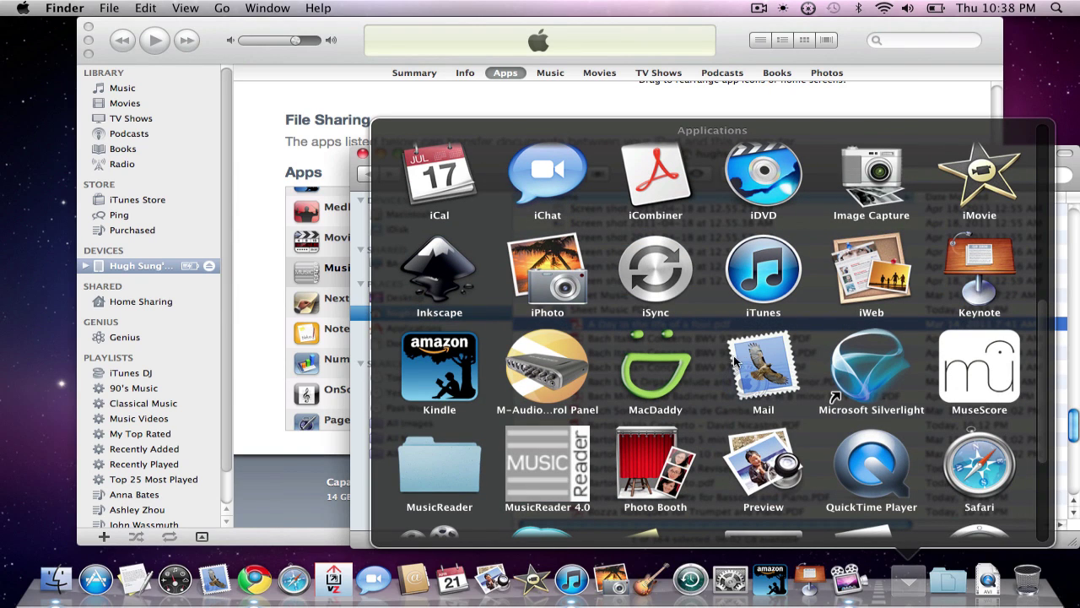
pyautogui.click(558, 472)
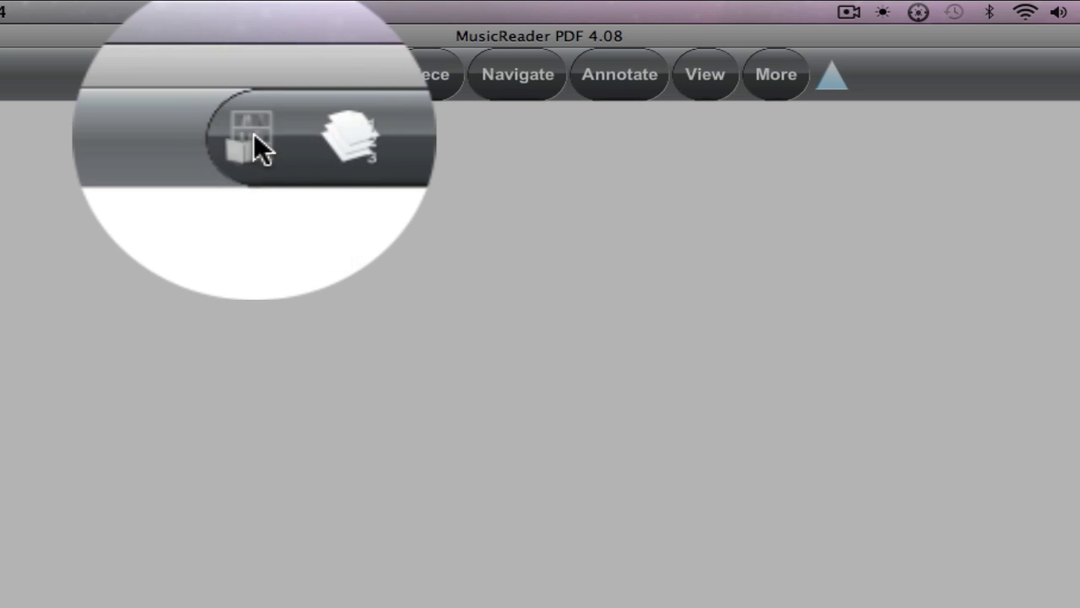
# - Add "A Day in the life of a fool.pdf" from the Sheet Music PDF folder to the MusicReader library
pyautogui.click(252, 74)
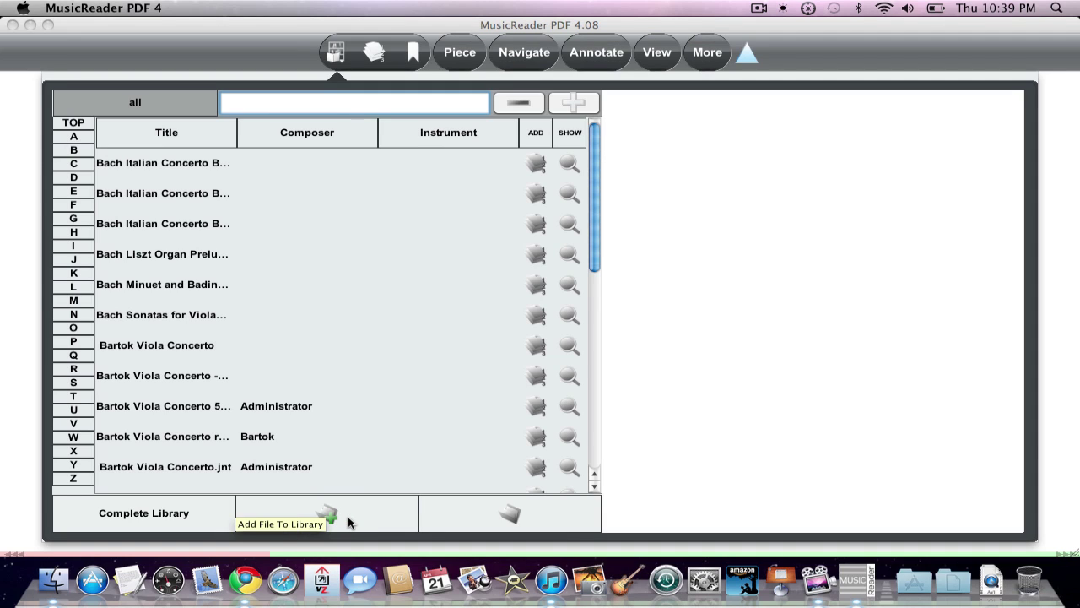
pyautogui.click(348, 517)
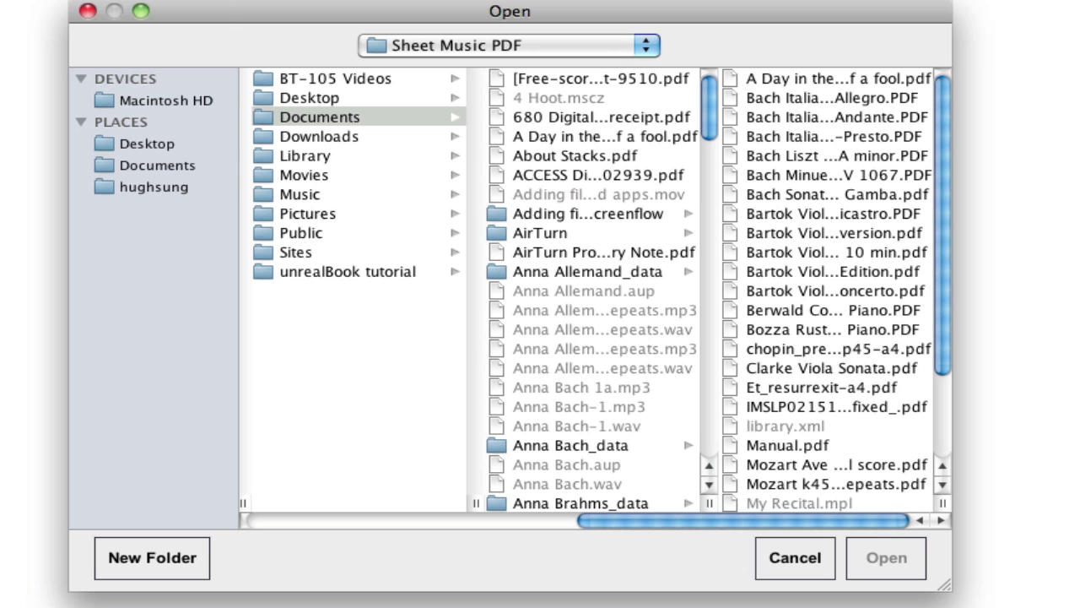
pyautogui.moveTo(713, 118); pyautogui.dragTo(744, 462)
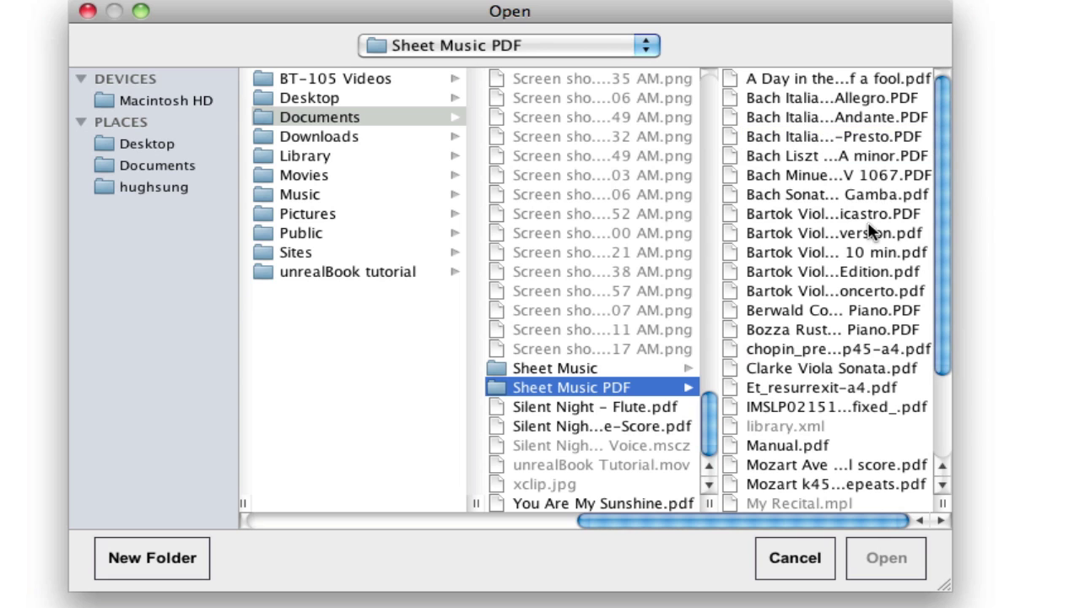
pyautogui.click(802, 78)
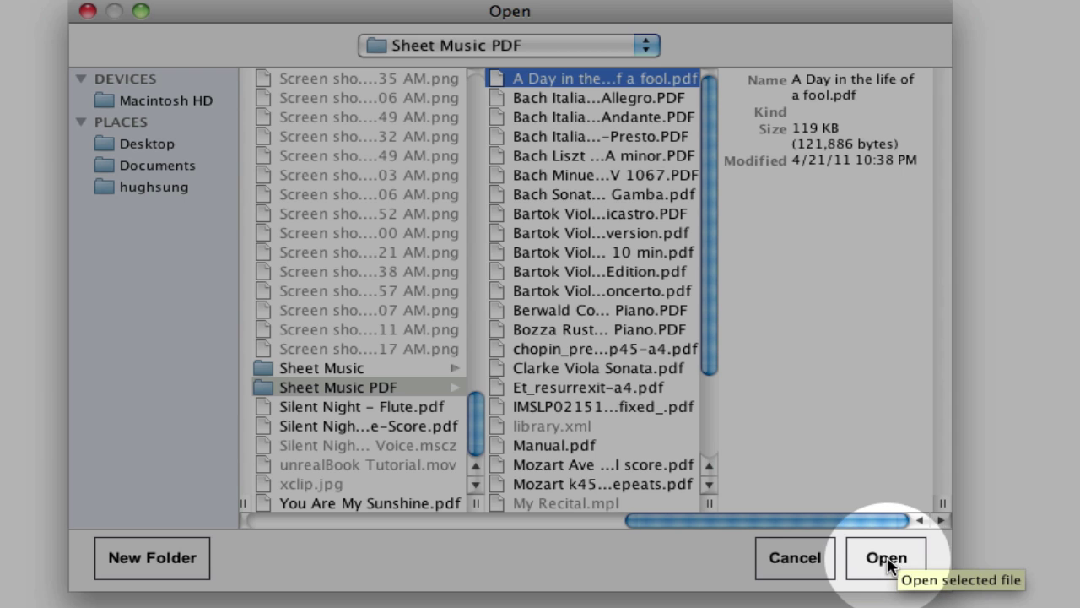
pyautogui.click(886, 558)
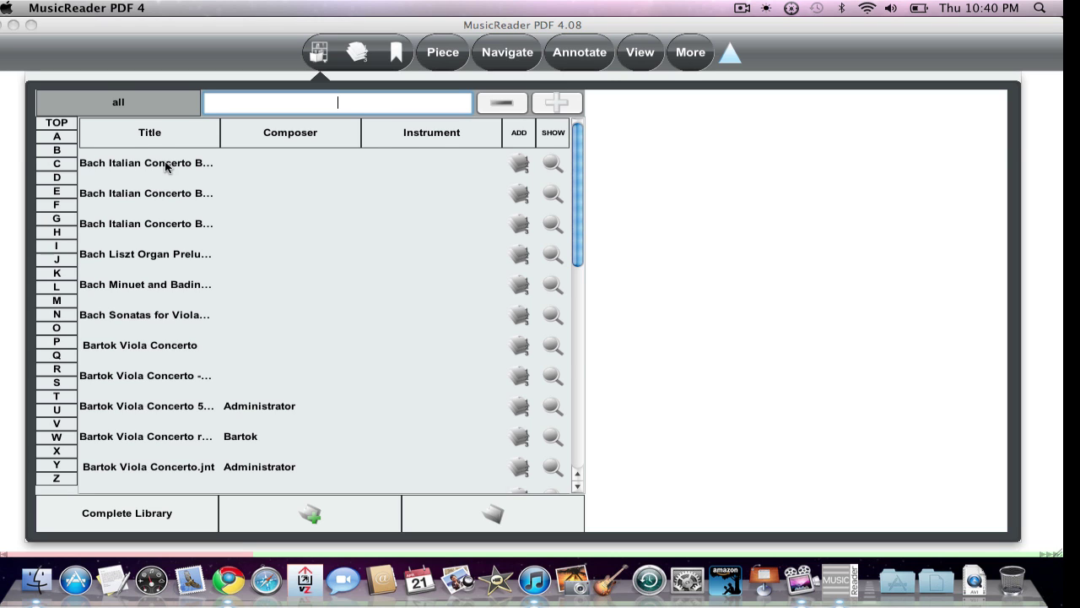
# - Open the library piece "Finale 2006 - [Untitled1]" and set its title to "A Day in the Life of a Fool"
pyautogui.moveTo(576, 237); pyautogui.dragTo(574, 338)
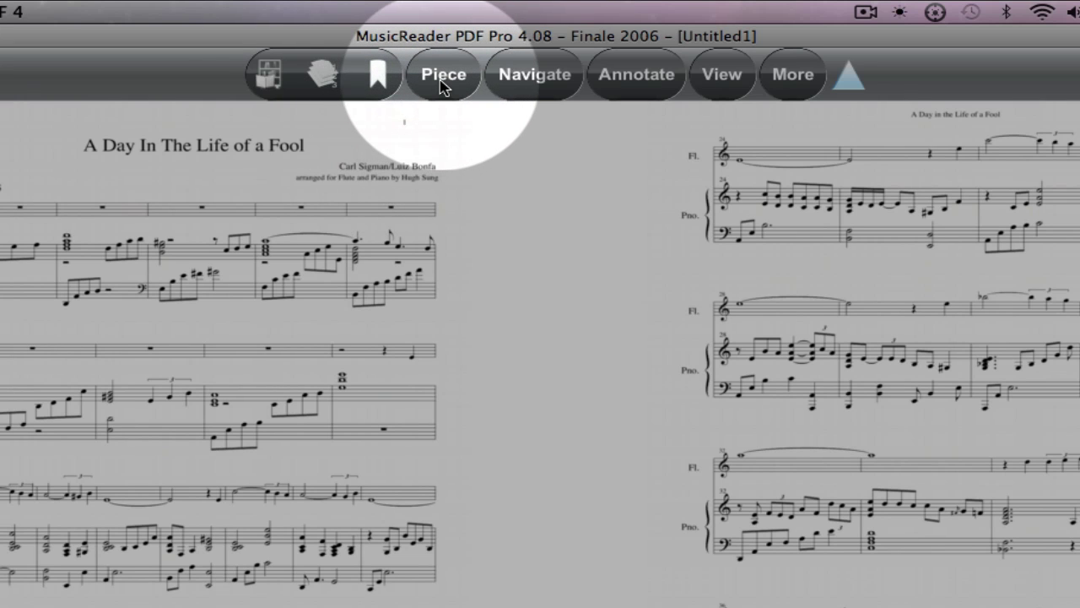
pyautogui.click(443, 81)
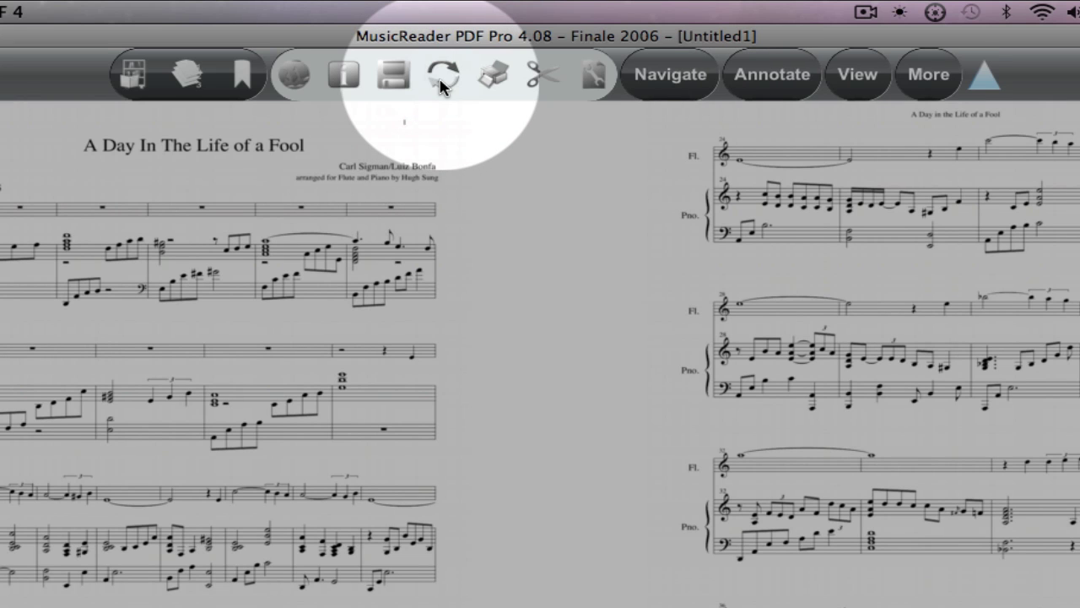
pyautogui.click(343, 77)
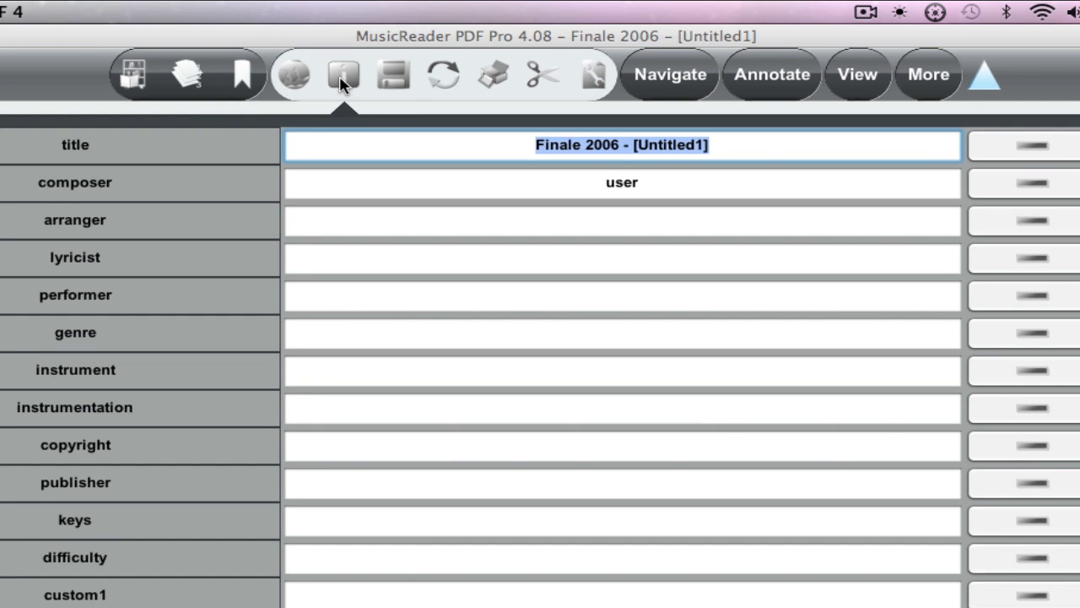
pyautogui.write('A Day in the ')
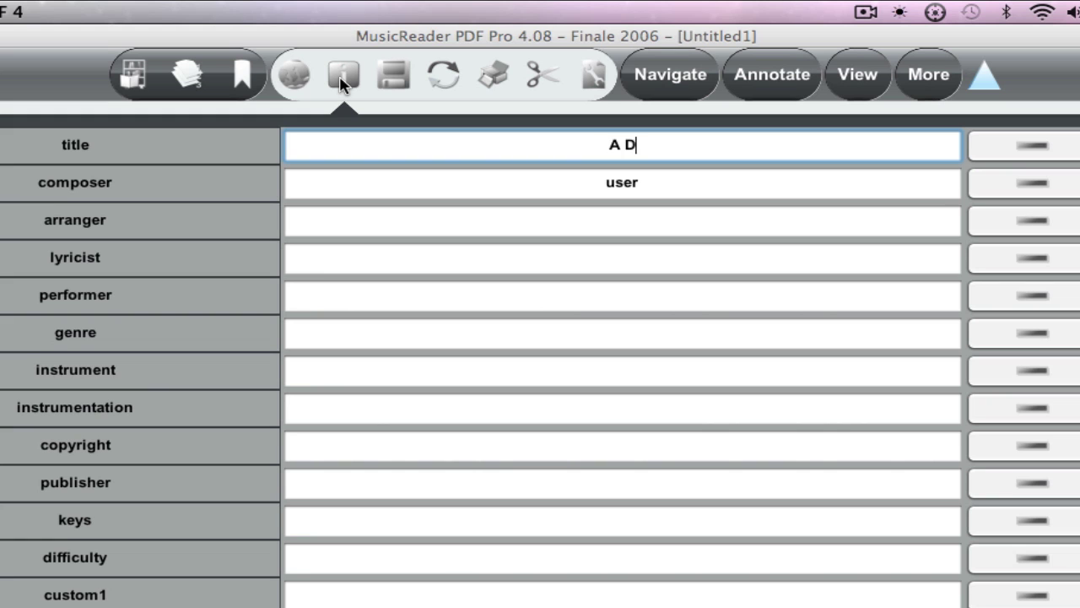
pyautogui.write('Life of a Fool')
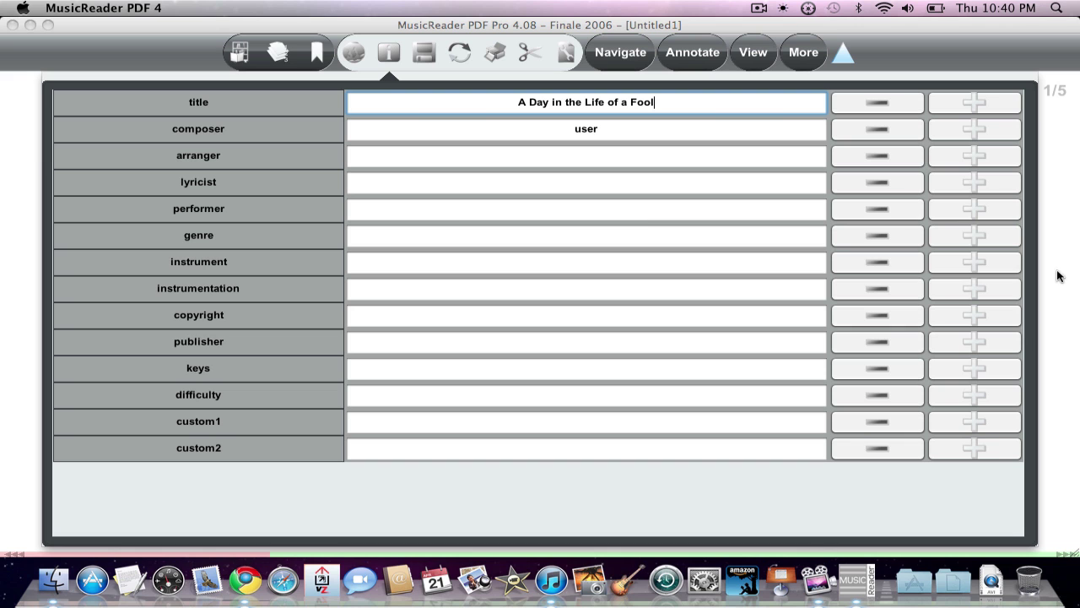
pyautogui.click(1063, 283)
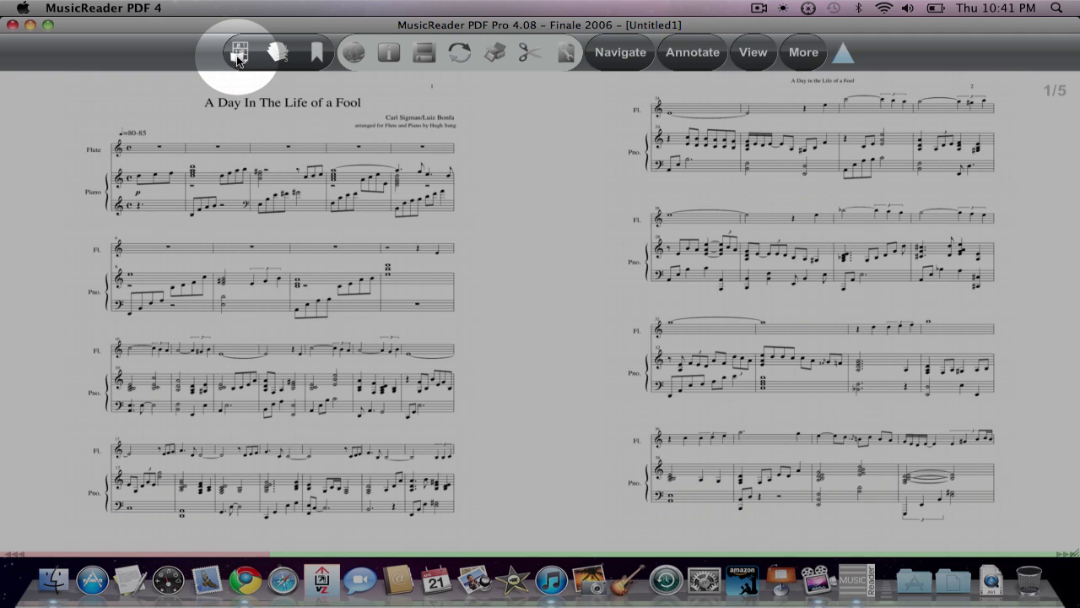
# - Find "A Day in the Life of a Fool" in the library and open it
pyautogui.click(239, 56)
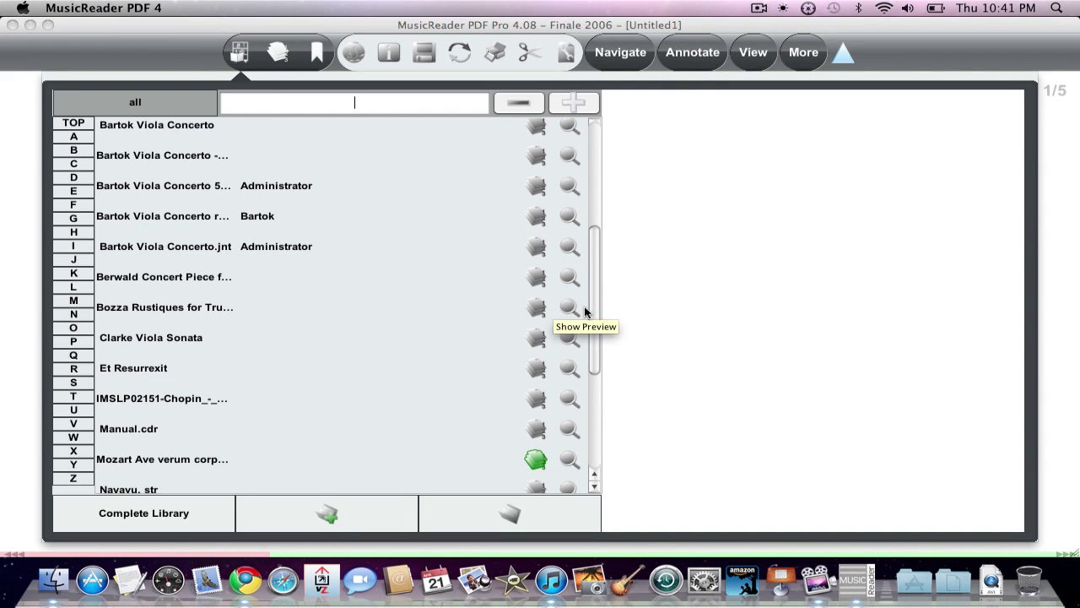
pyautogui.scroll(5, 594, 311)
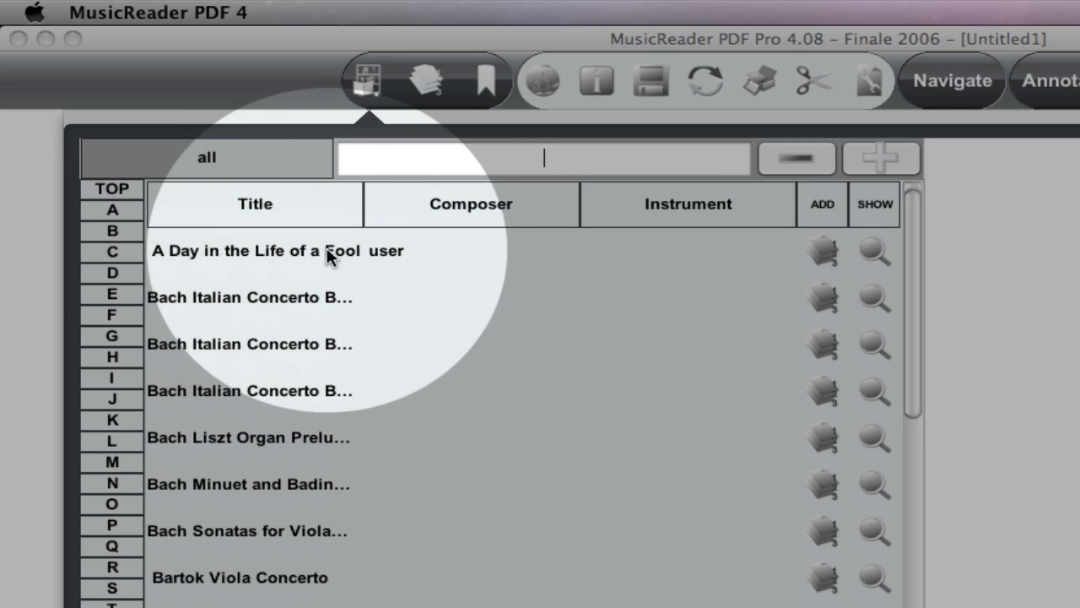
pyautogui.doubleClick(253, 256)
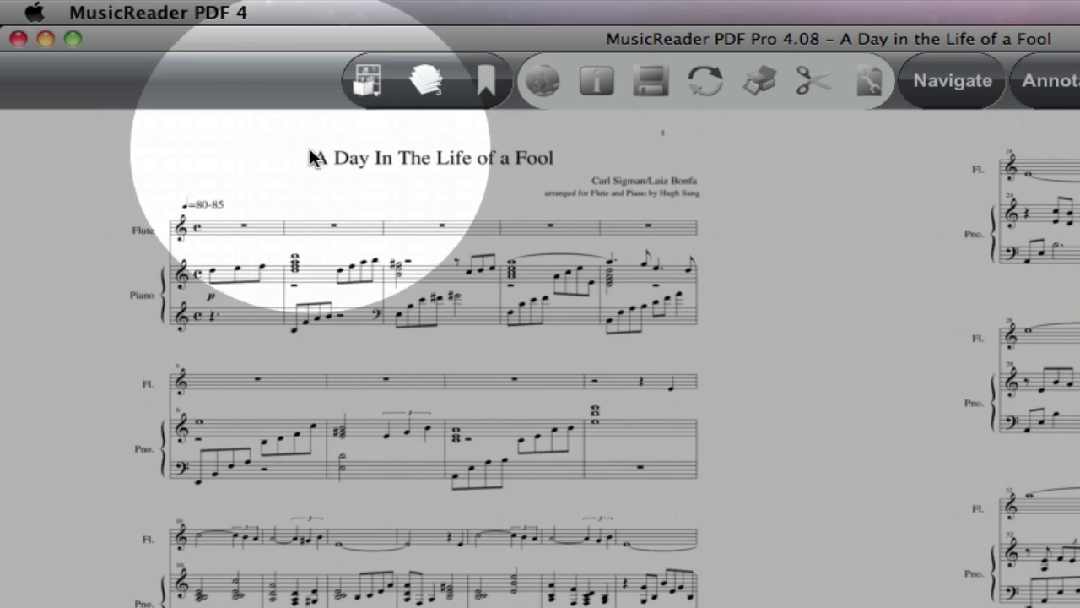
# - Check the library list again, return to the score, and page forward and back through it
pyautogui.click(368, 81)
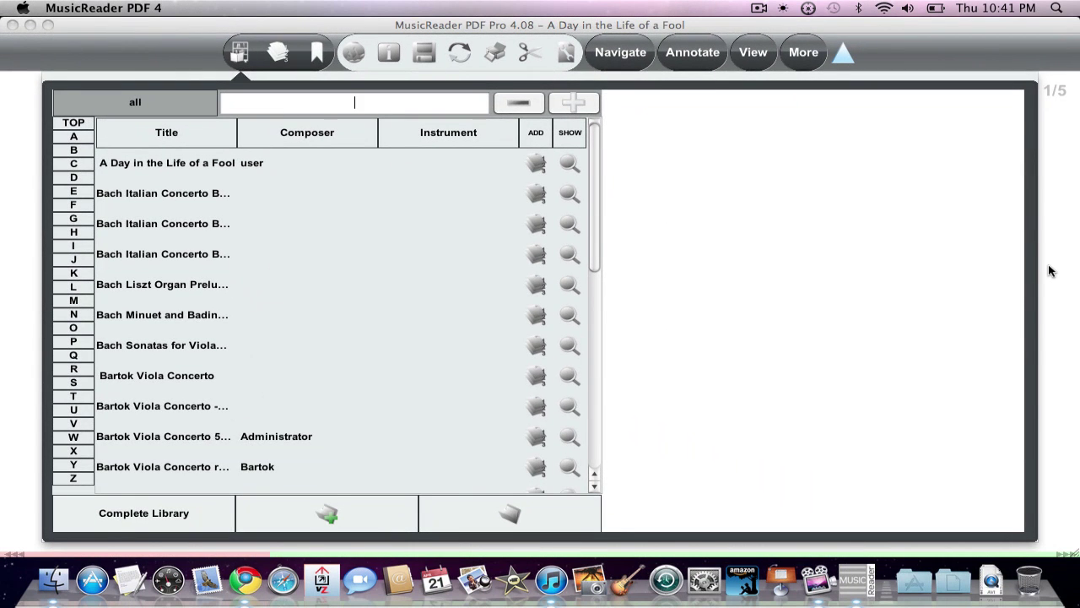
pyautogui.click(1051, 270)
pyautogui.click(874, 213)
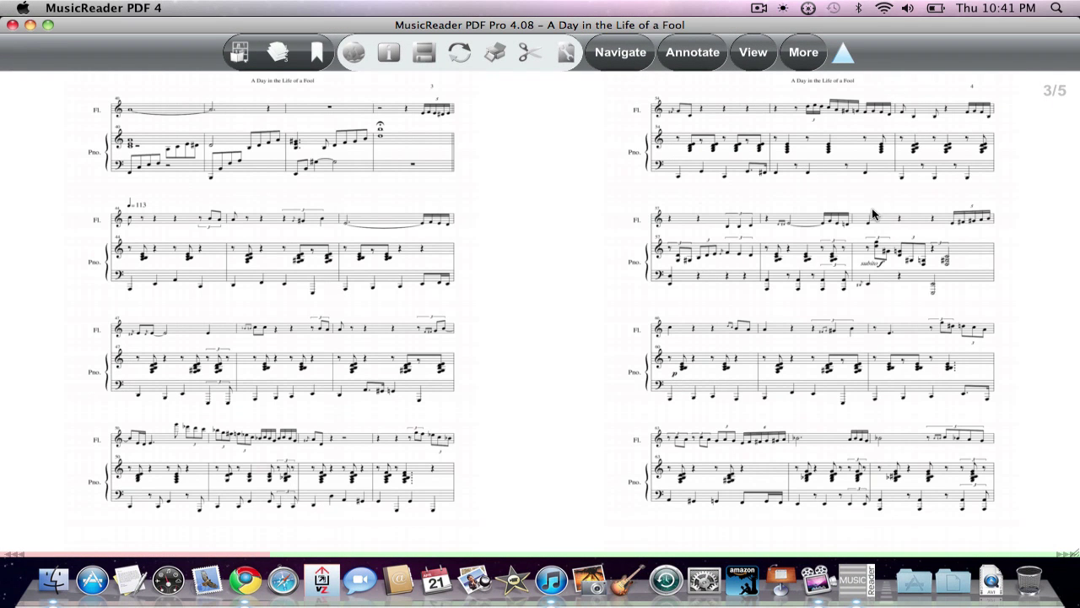
pyautogui.click(65, 259)
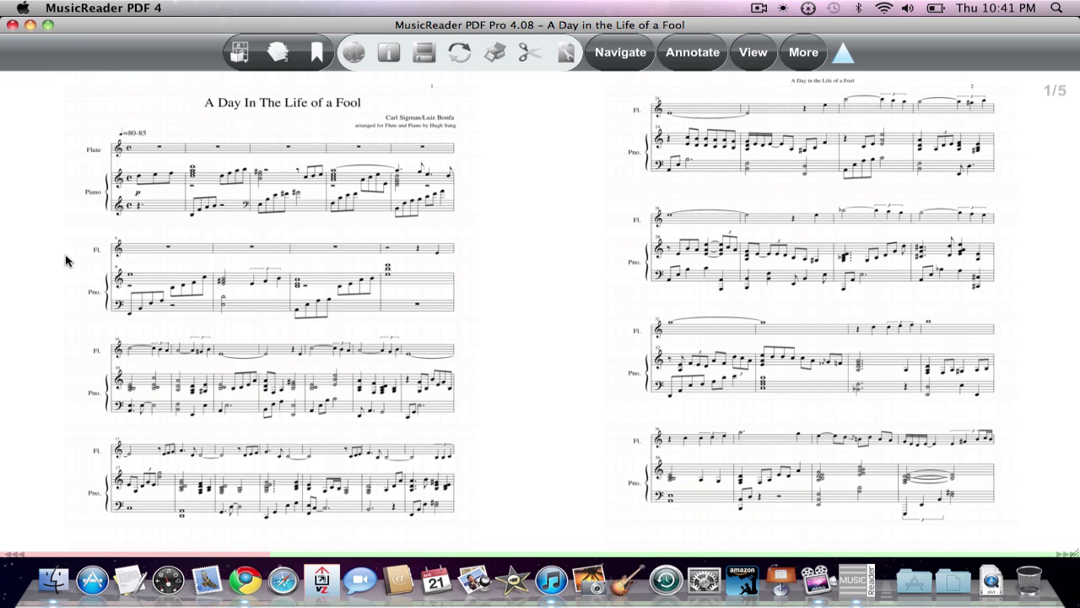